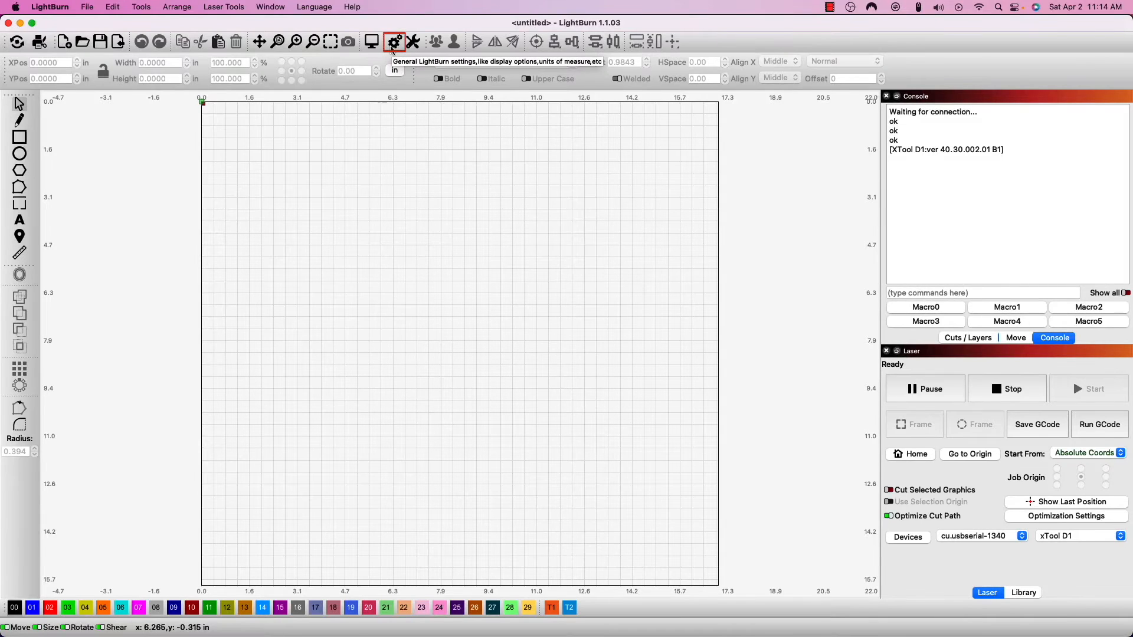
Step: Turn on the option to show the rotary toggle on the main window, and enable the rotary
click(393, 46)
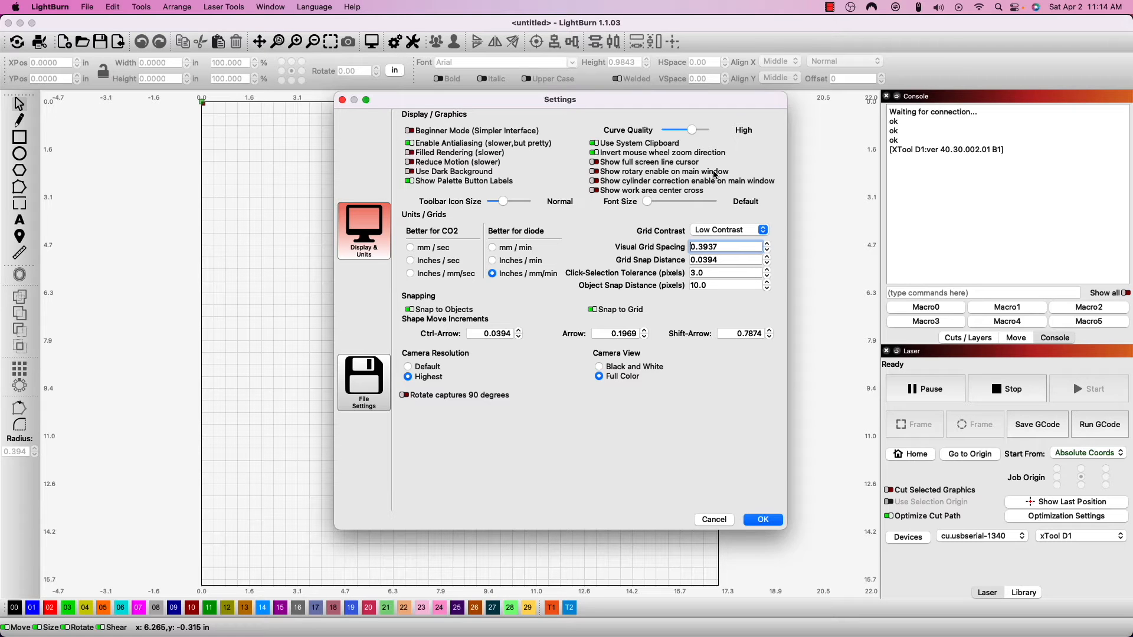
click(595, 172)
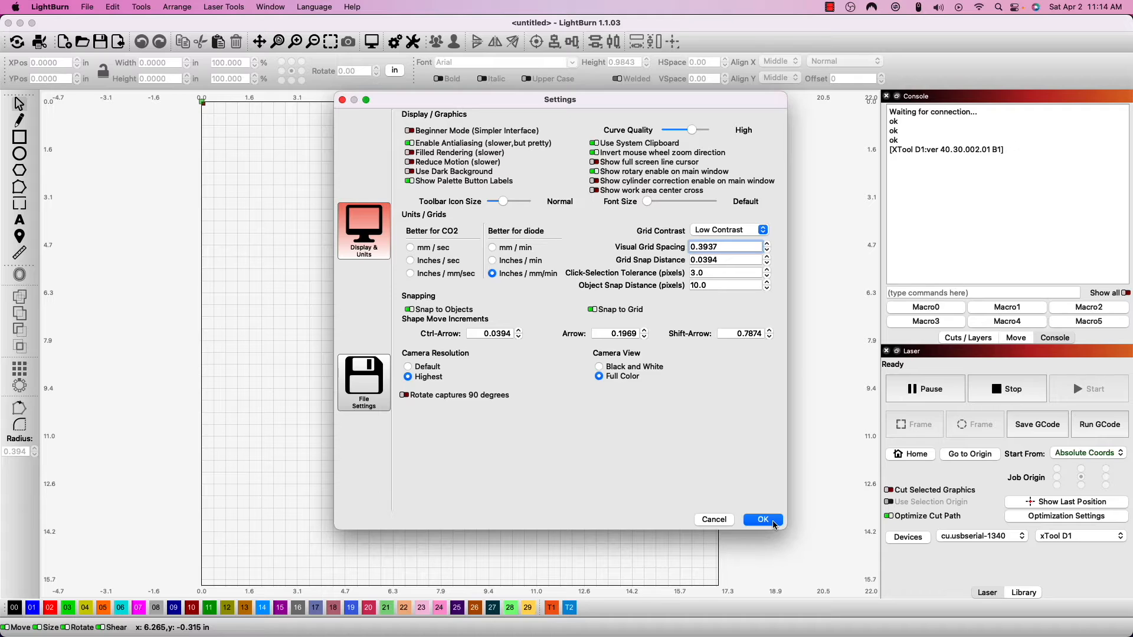
click(763, 520)
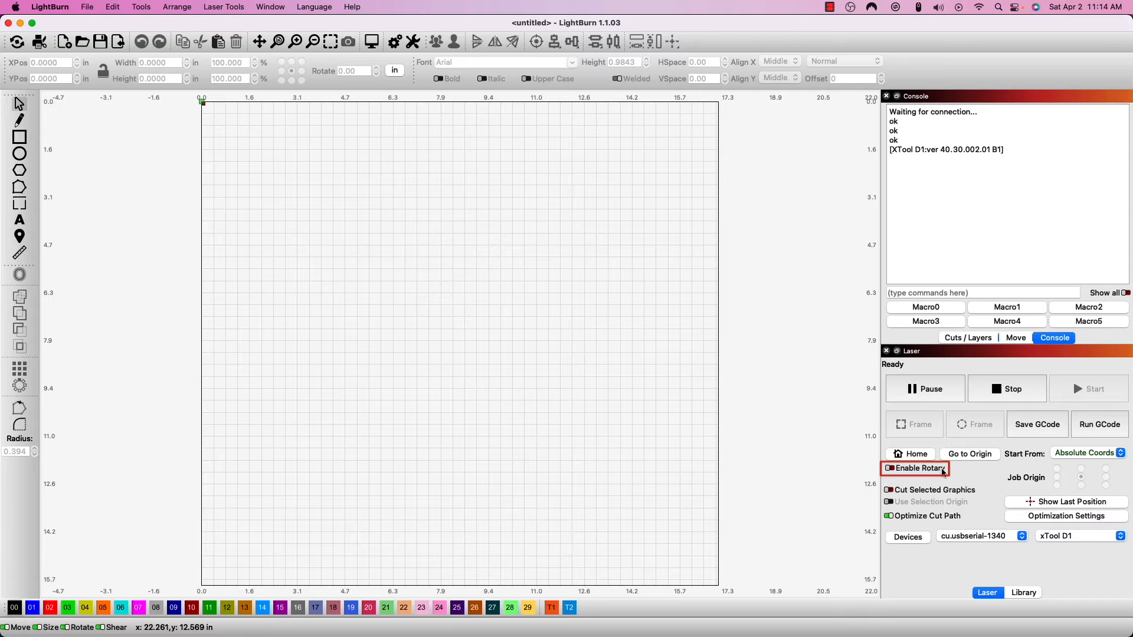
click(891, 469)
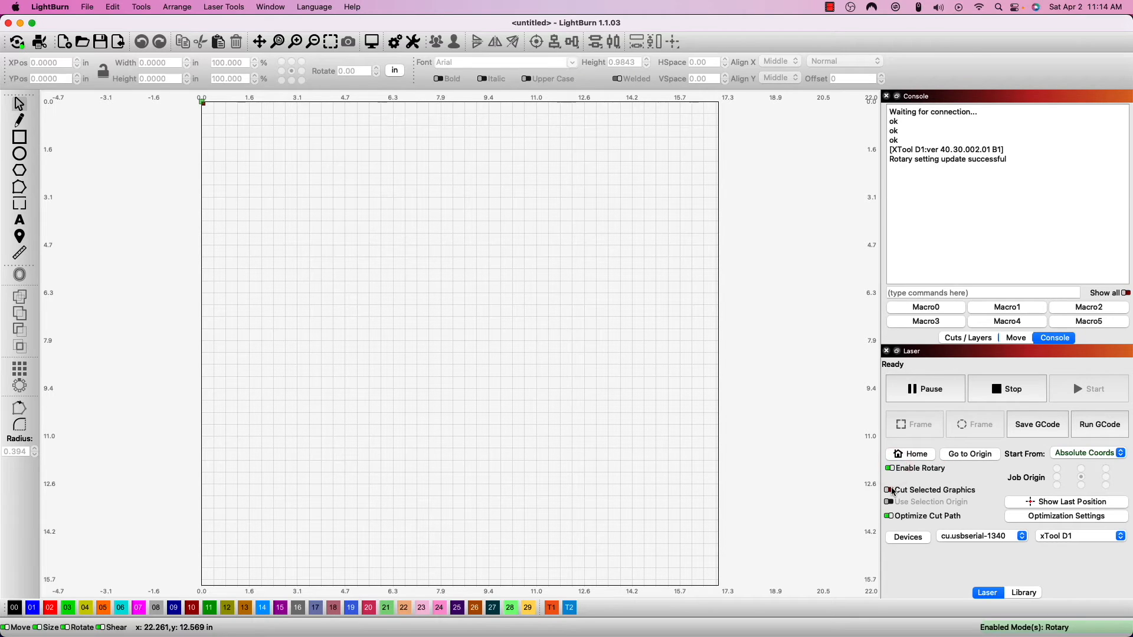
click(891, 470)
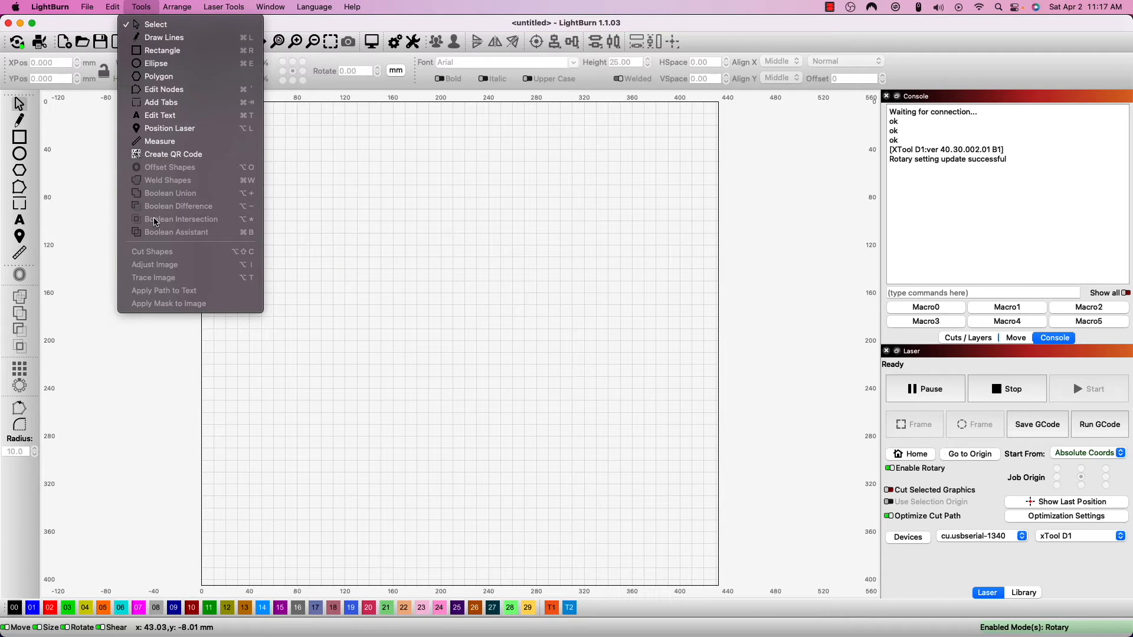
Step: Open the rotary setup and check the millimetres per rotation and the roller diameter
mouse_move(234, 10)
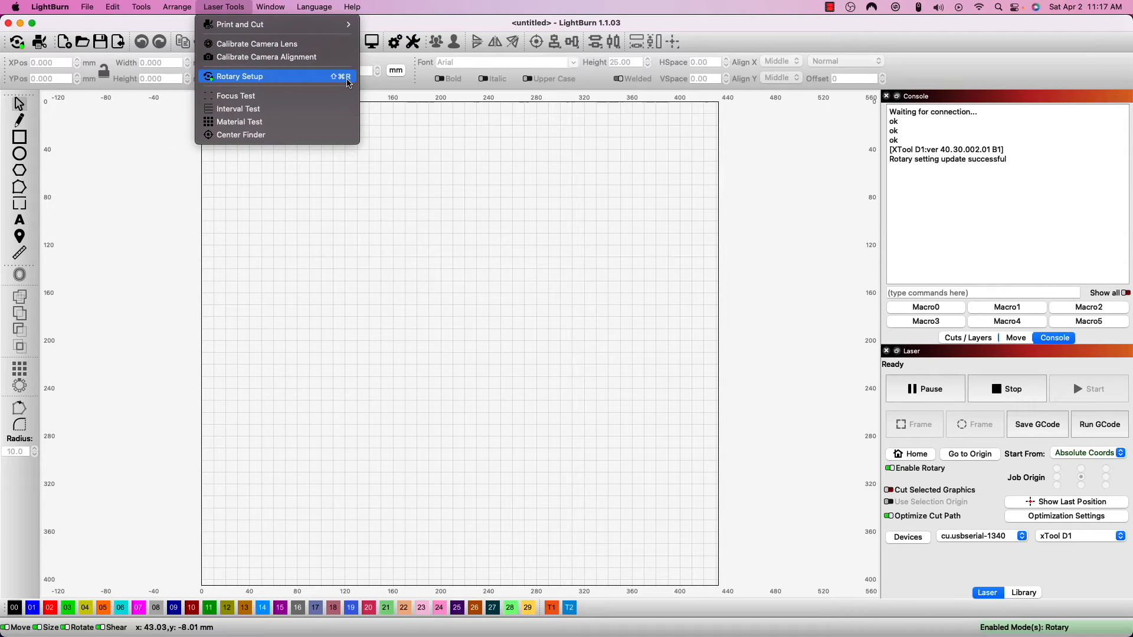
click(348, 82)
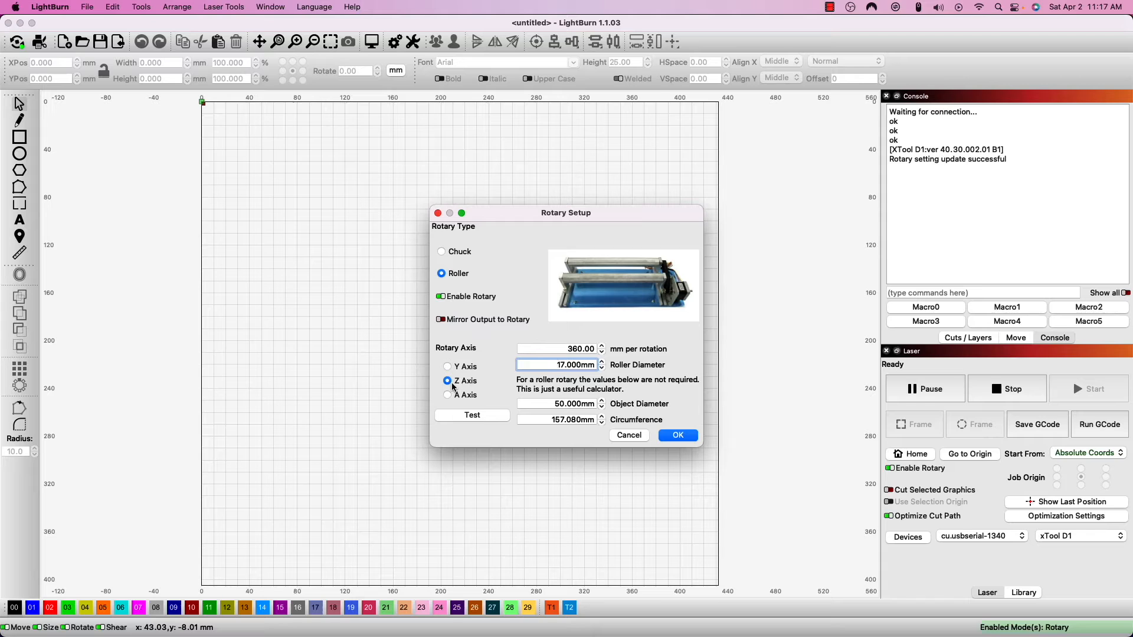
double_click(566, 349)
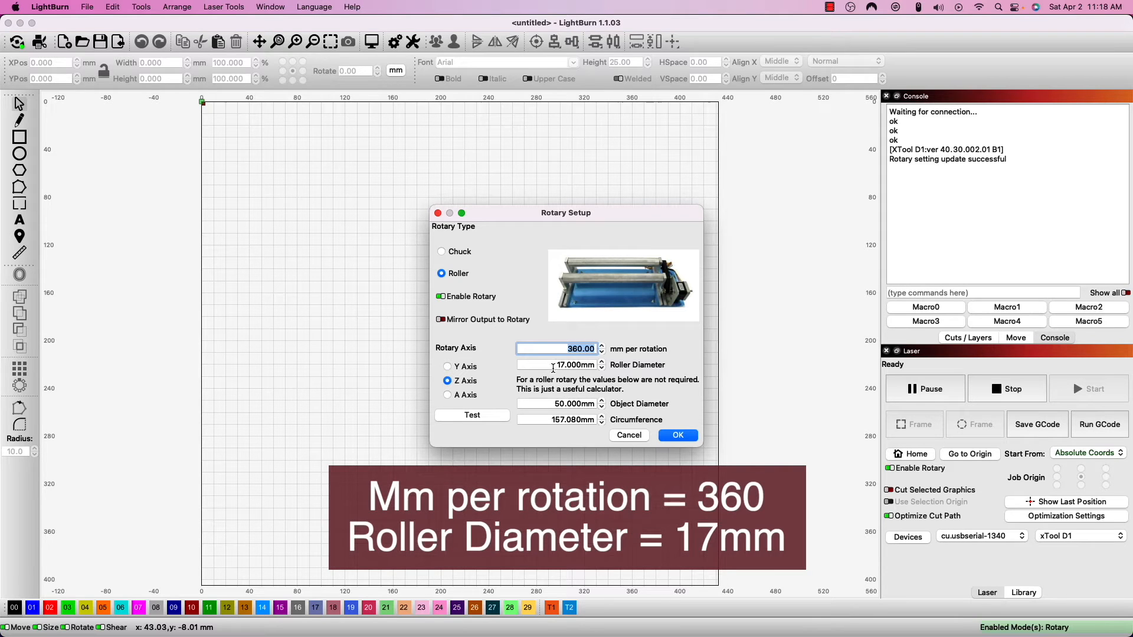
drag(553, 367, 602, 364)
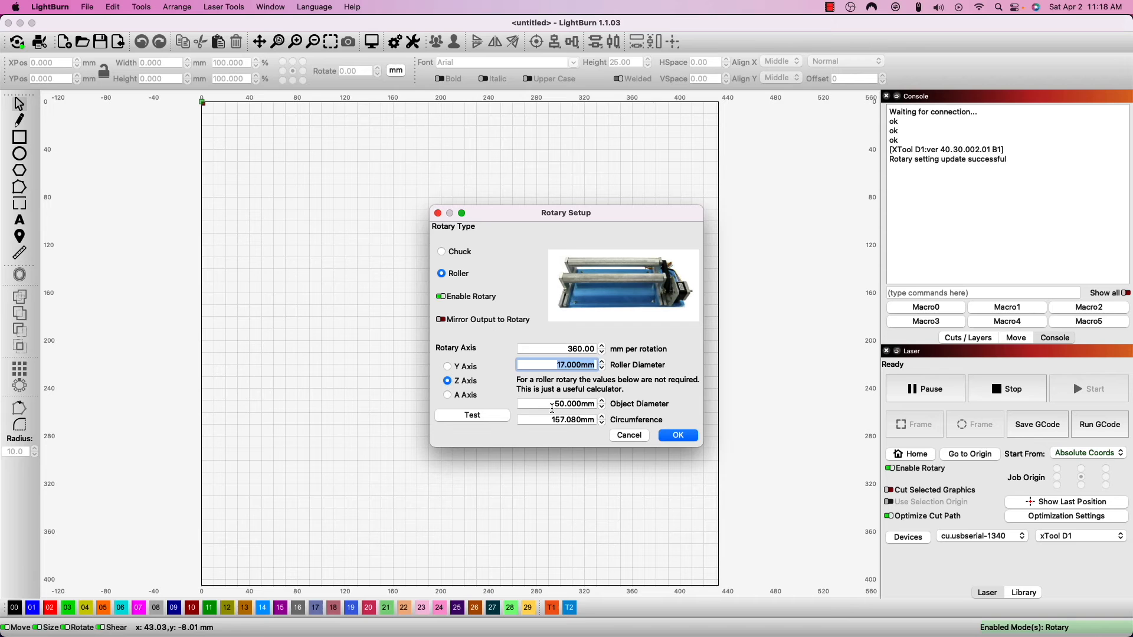
Step: Set the object diameter to 19.05 mm in the rotary setup and test the rotary's rotation
click(550, 408)
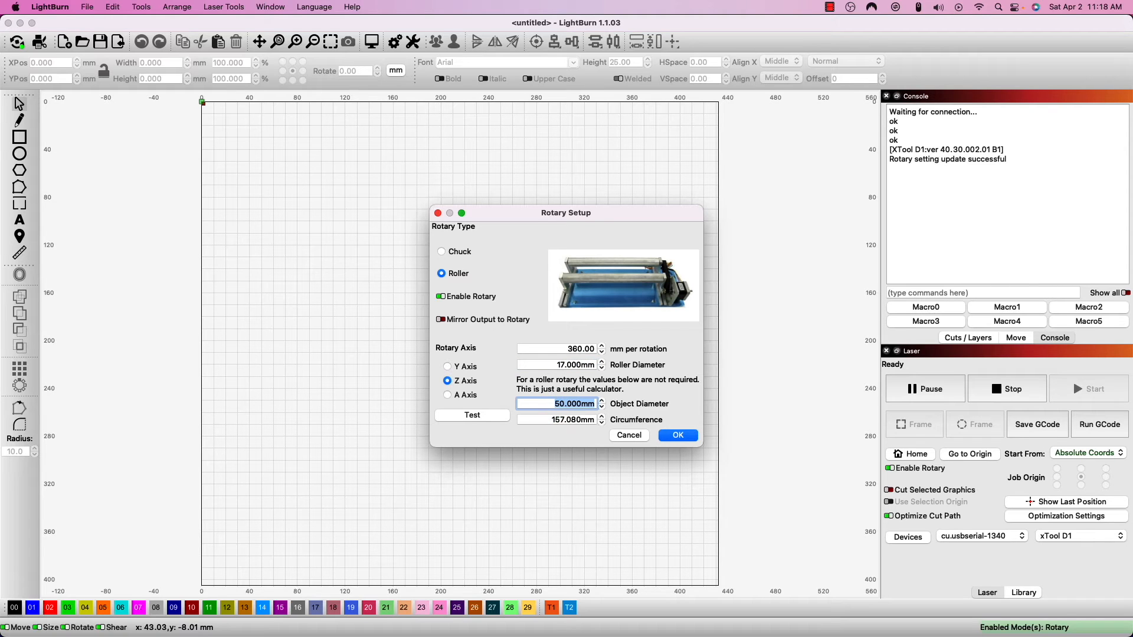
text(19.05)
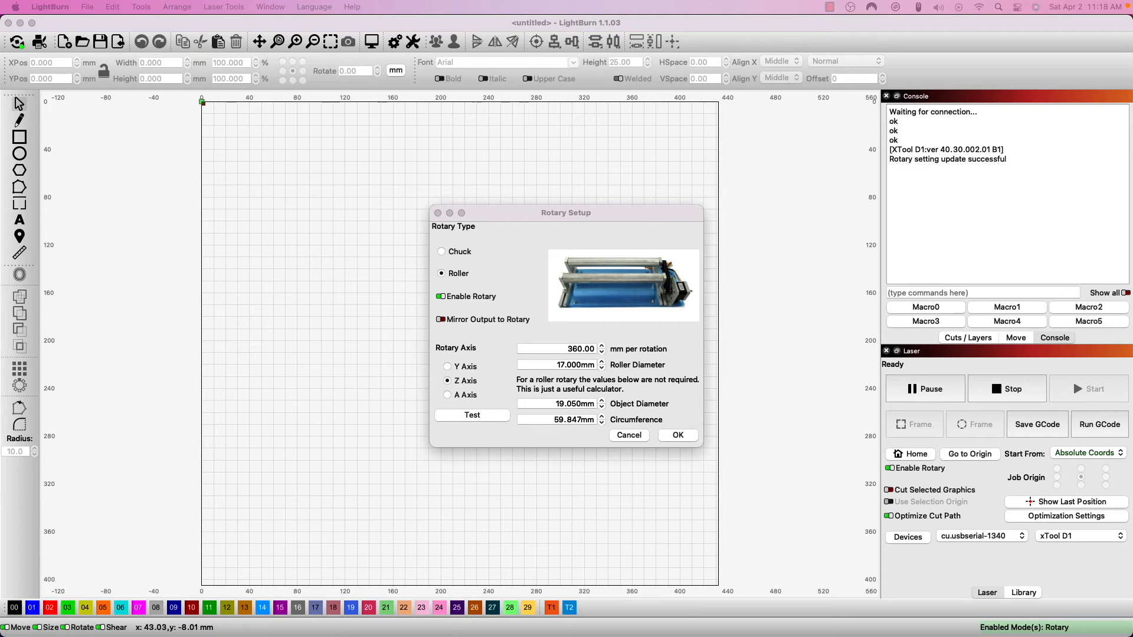
click(487, 416)
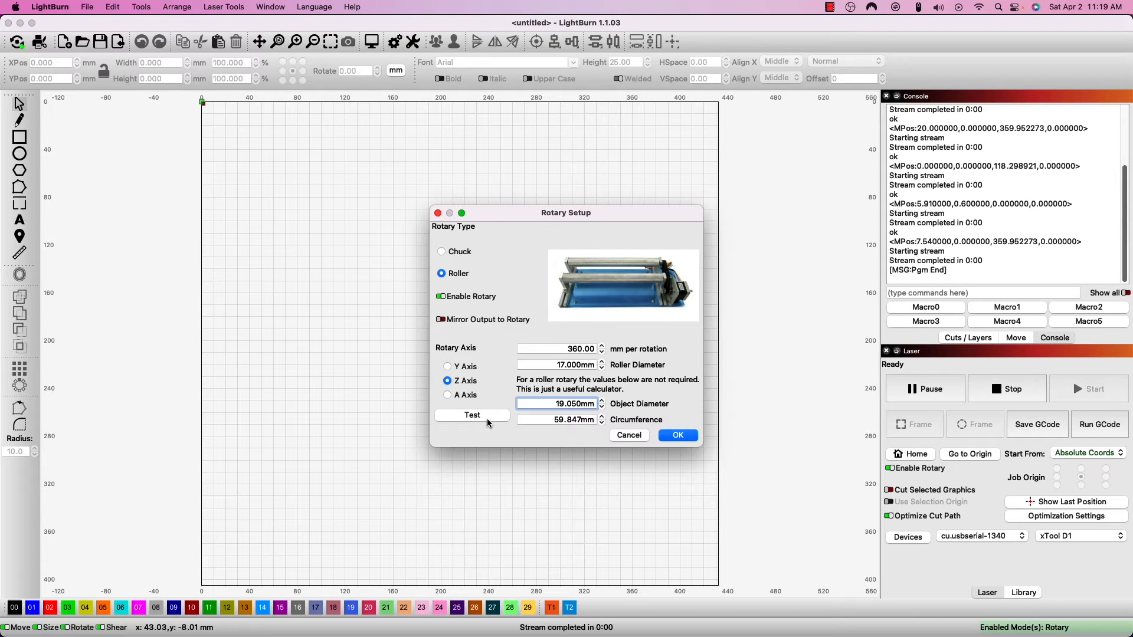
click(488, 420)
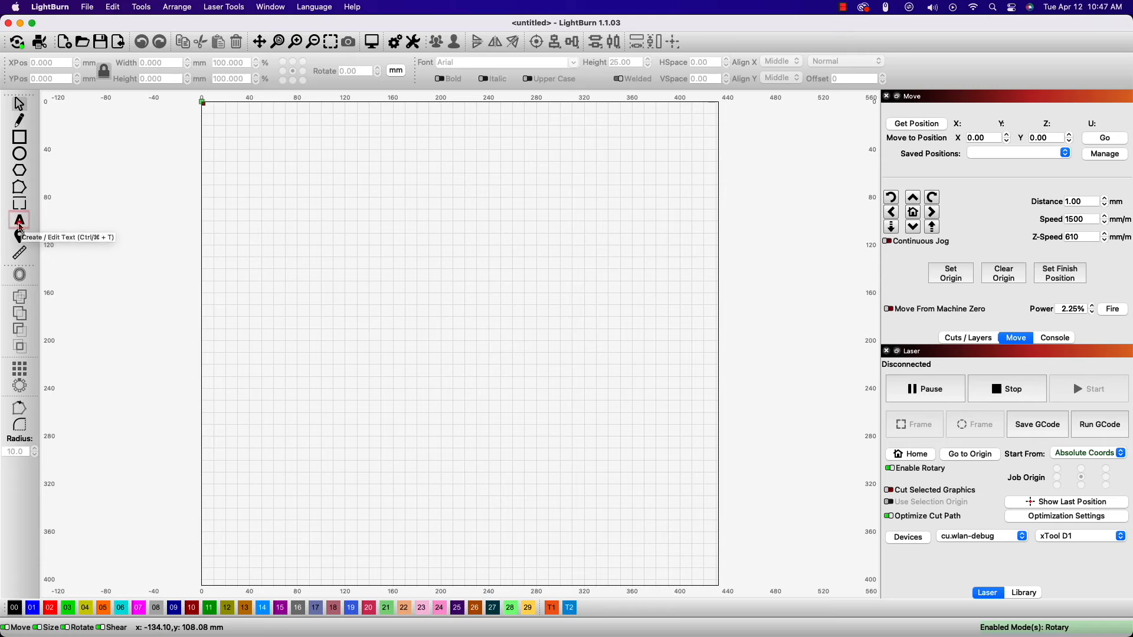
Step: Add the text "Rotary Test" in Arial near the middle of the workspace and return to selection mode
click(19, 220)
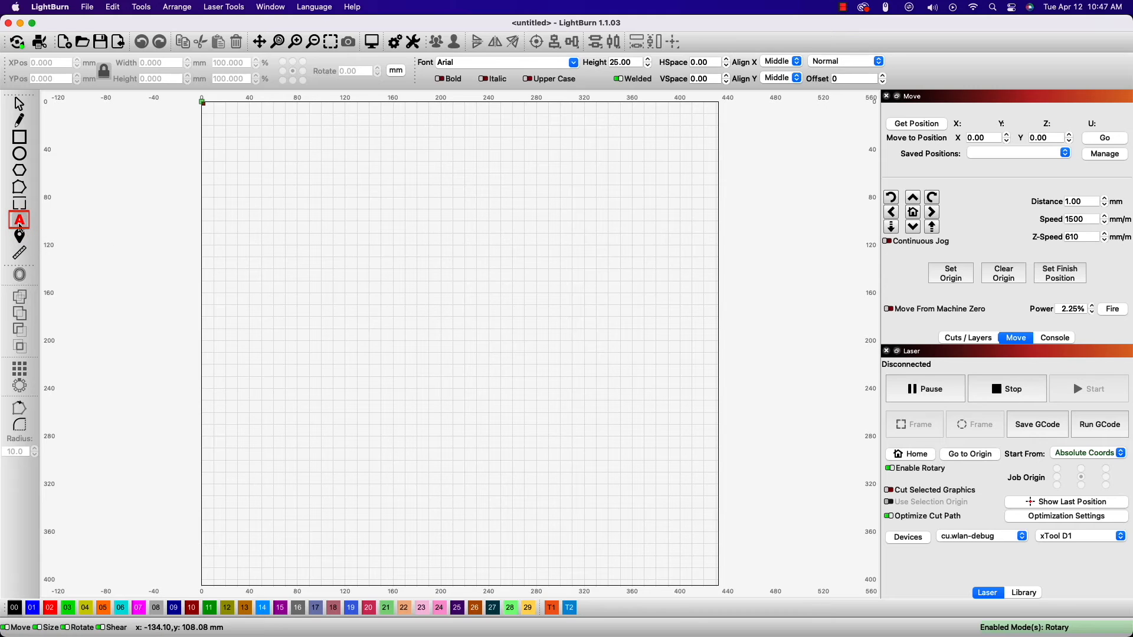
click(453, 337)
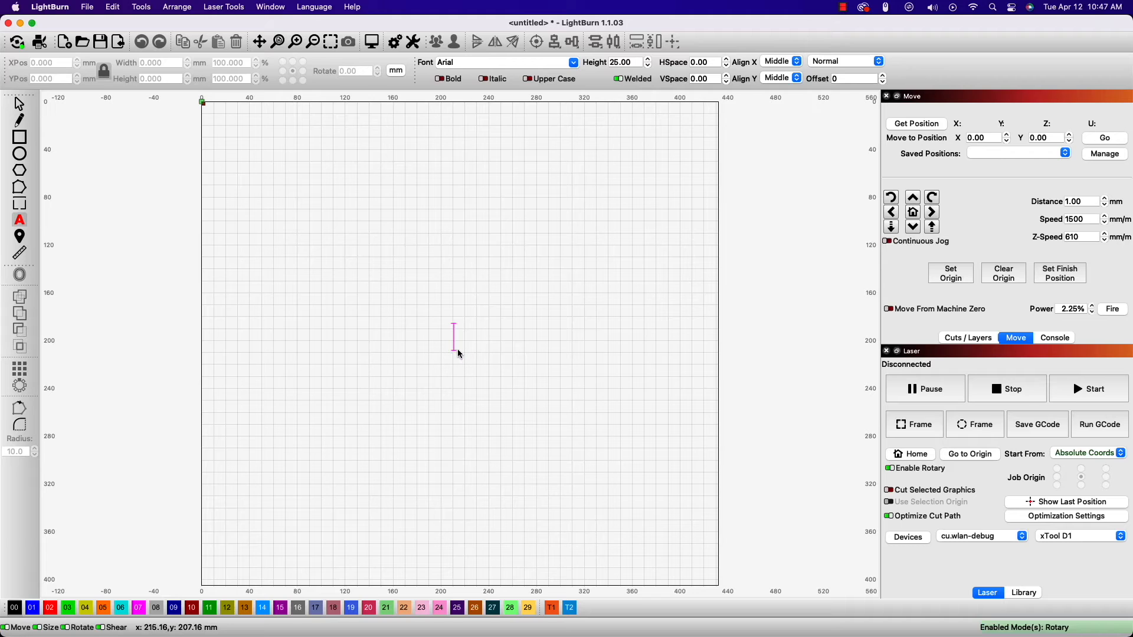
text(Rotary Test)
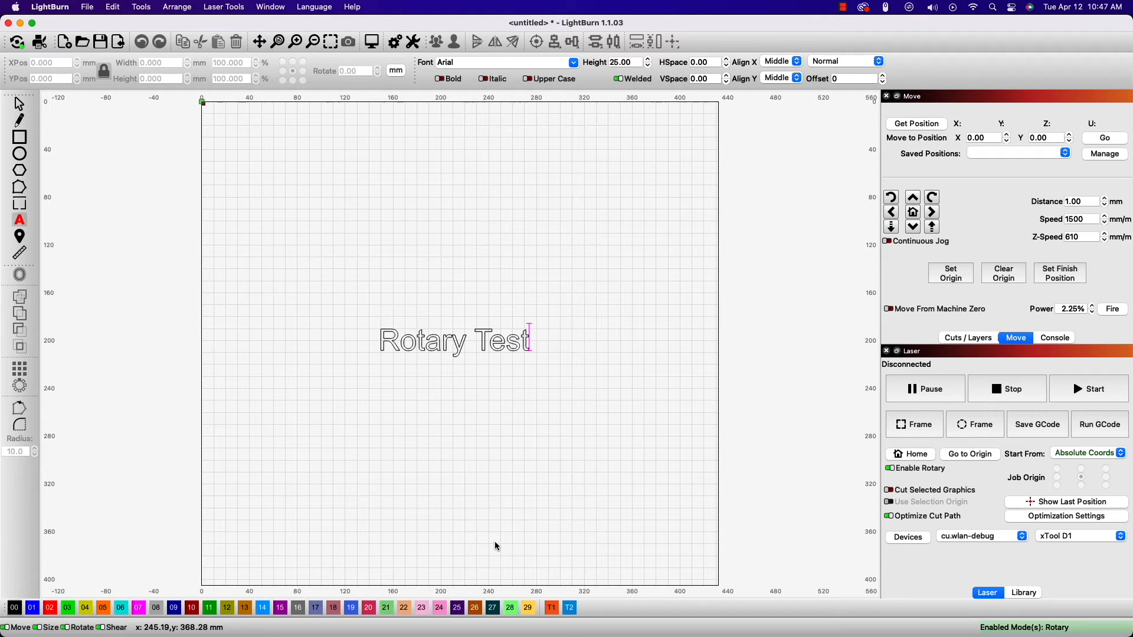
key(Escape)
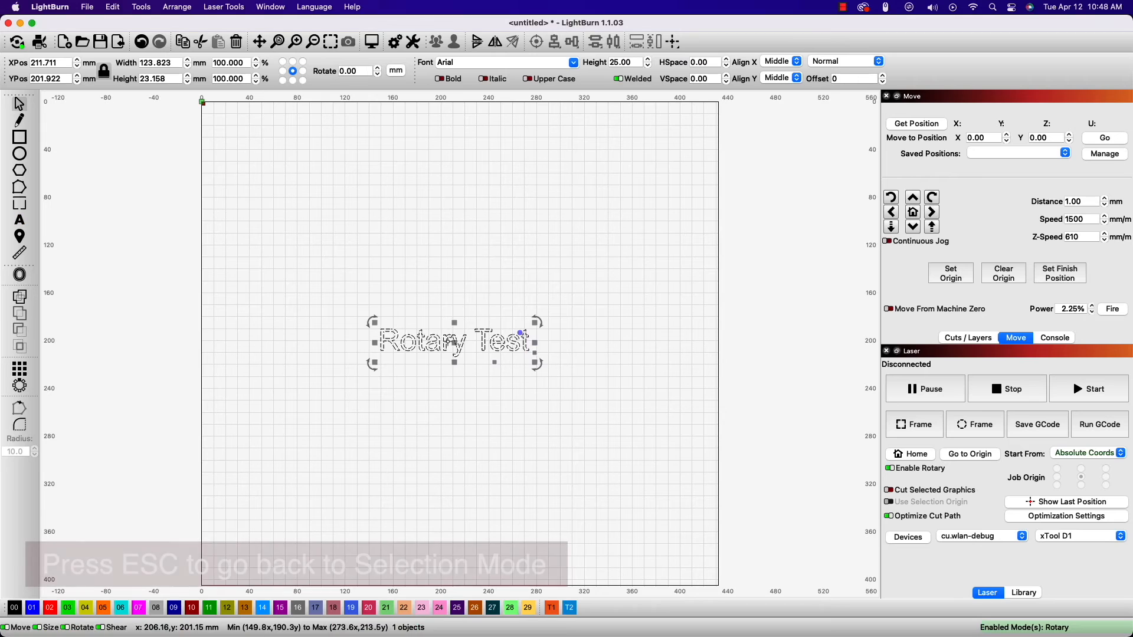
Step: Scale the "Rotary Test" text up proportionally to about 142 mm wide and enter 95 mm as its width
click(373, 323)
drag(374, 322, 354, 320)
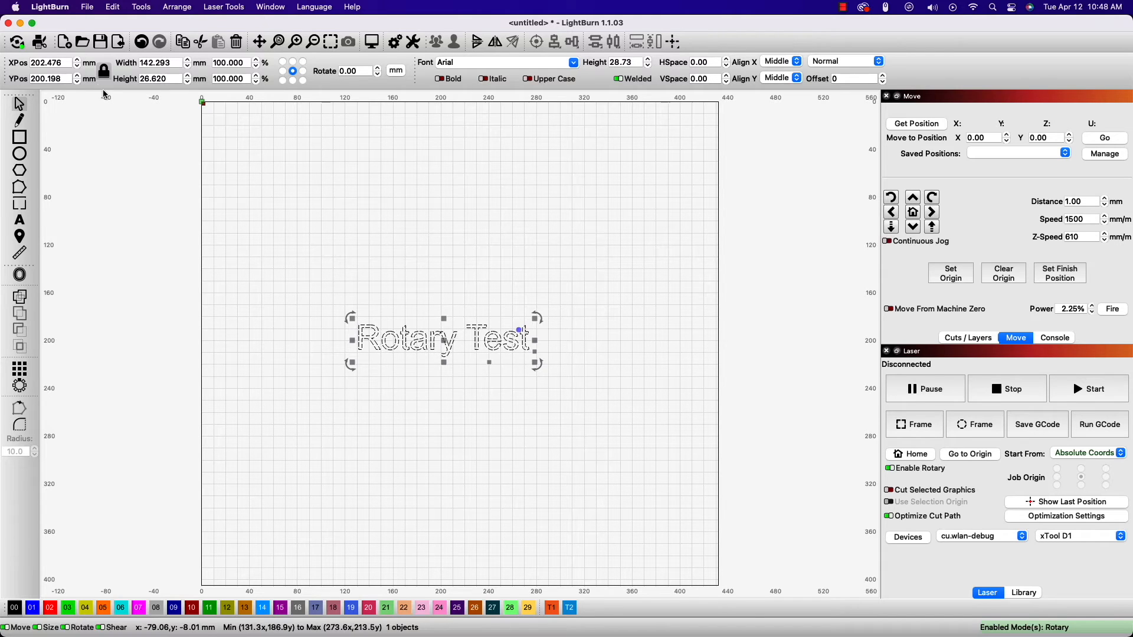
drag(175, 62, 139, 62)
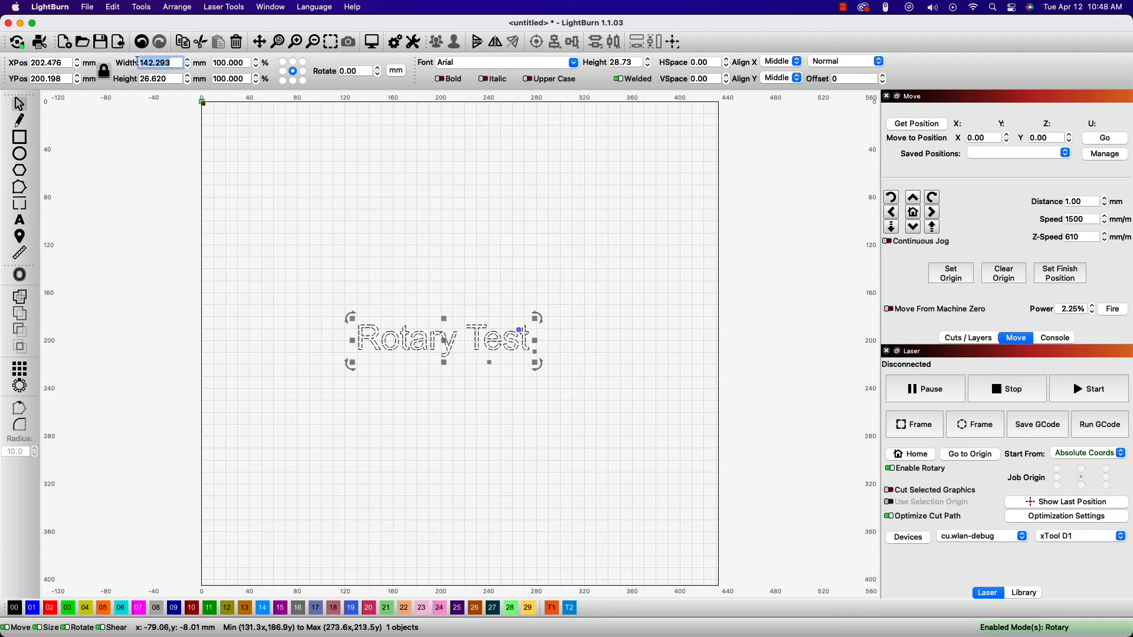
text(95)
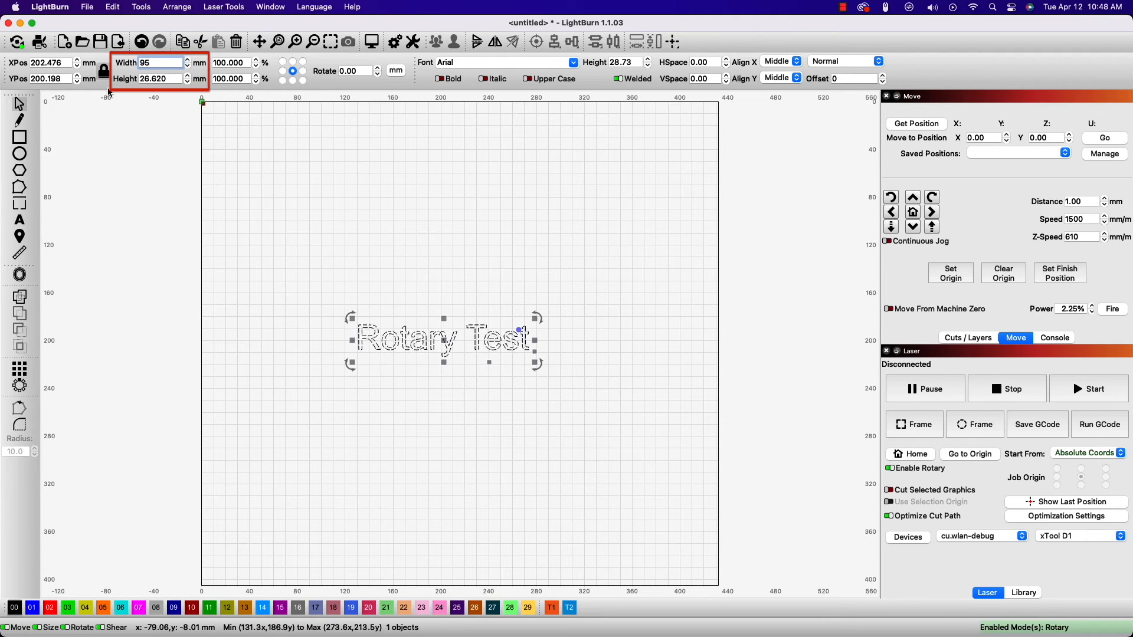
key(Return)
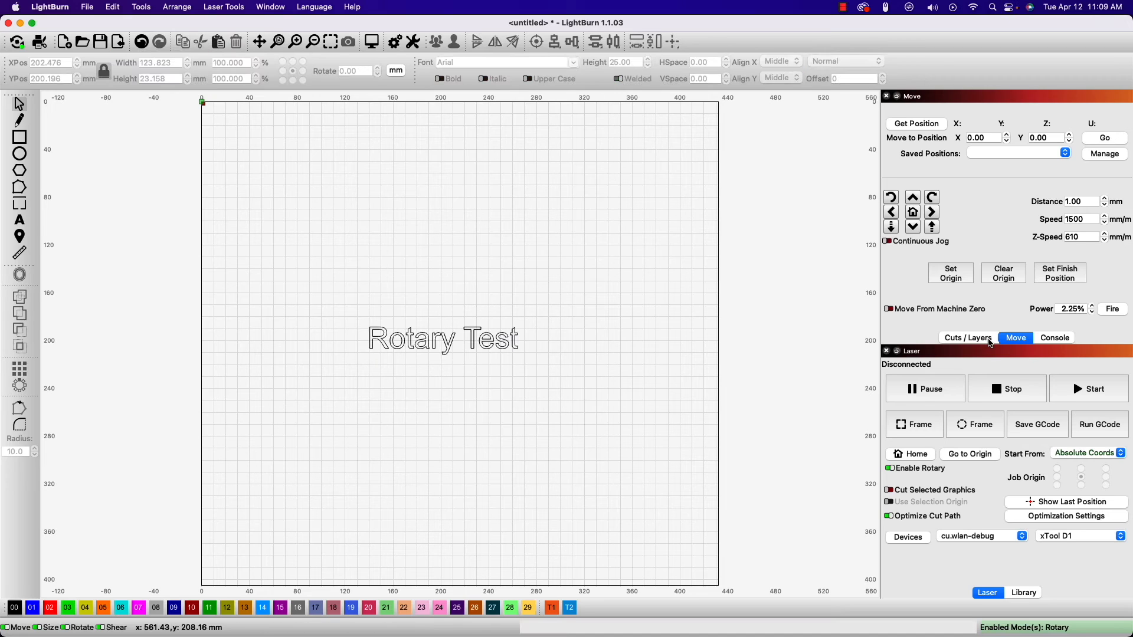
Step: Set the mode of the text's layer C00 to Fill in the cut settings
click(991, 341)
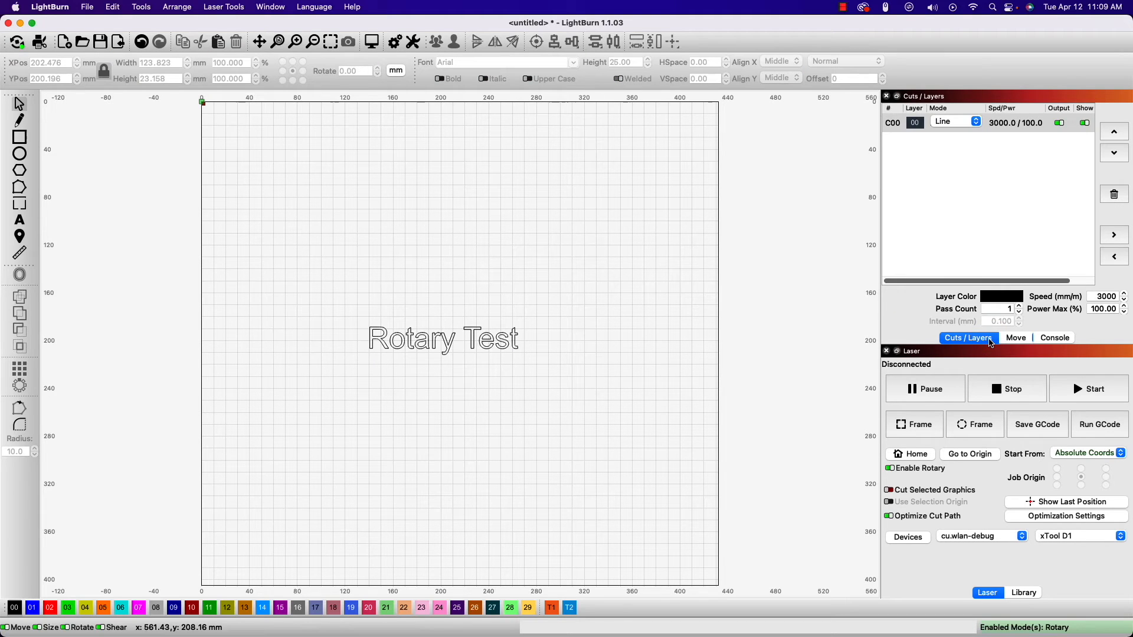
click(978, 122)
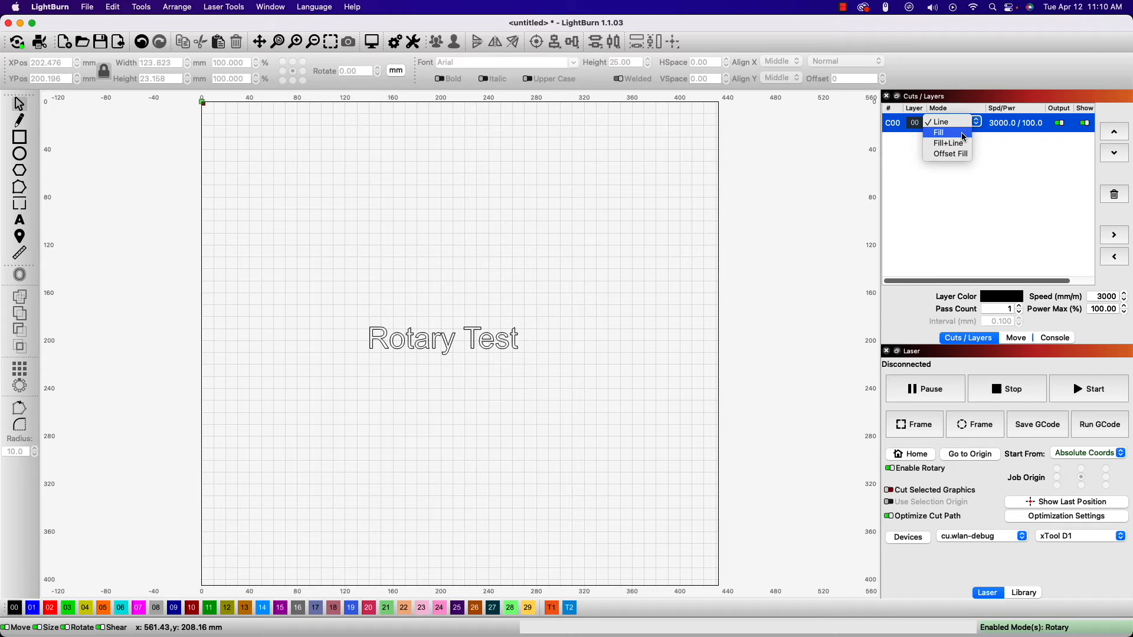
click(964, 134)
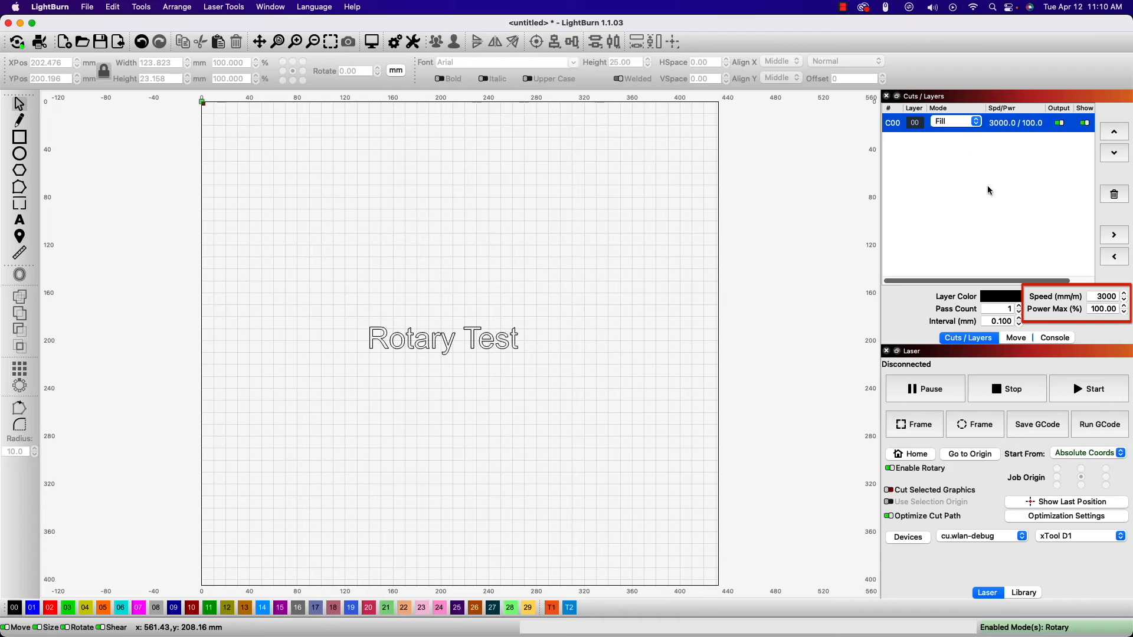
Step: Set the fill layer's speed to 4000 mm/min and its maximum power to 40%
double_click(1090, 296)
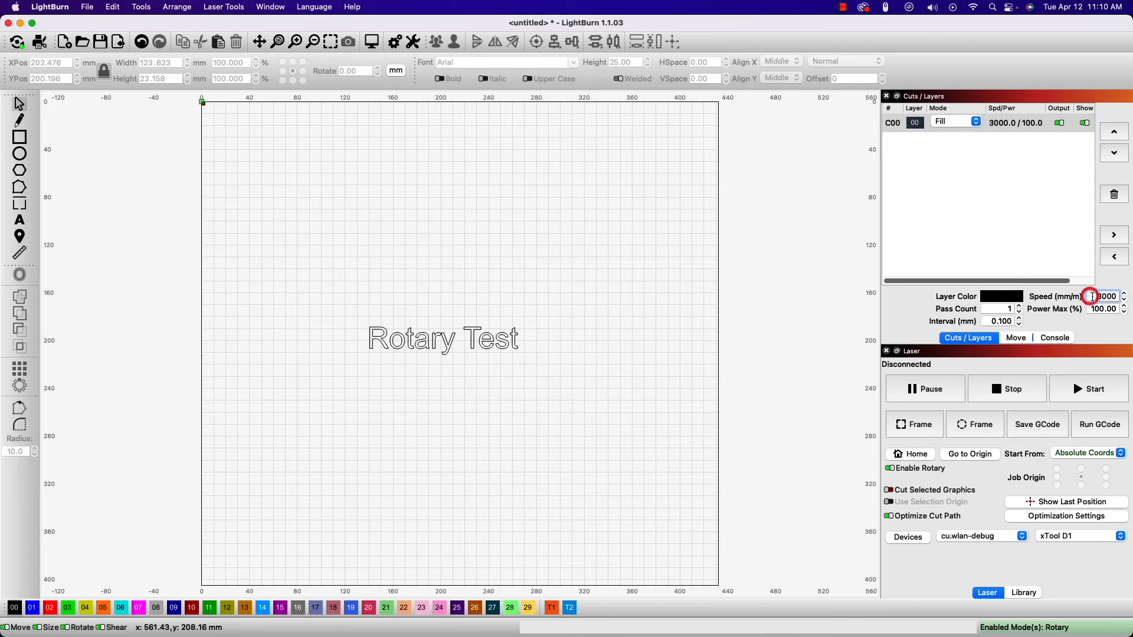
text(4000)
double_click(1091, 309)
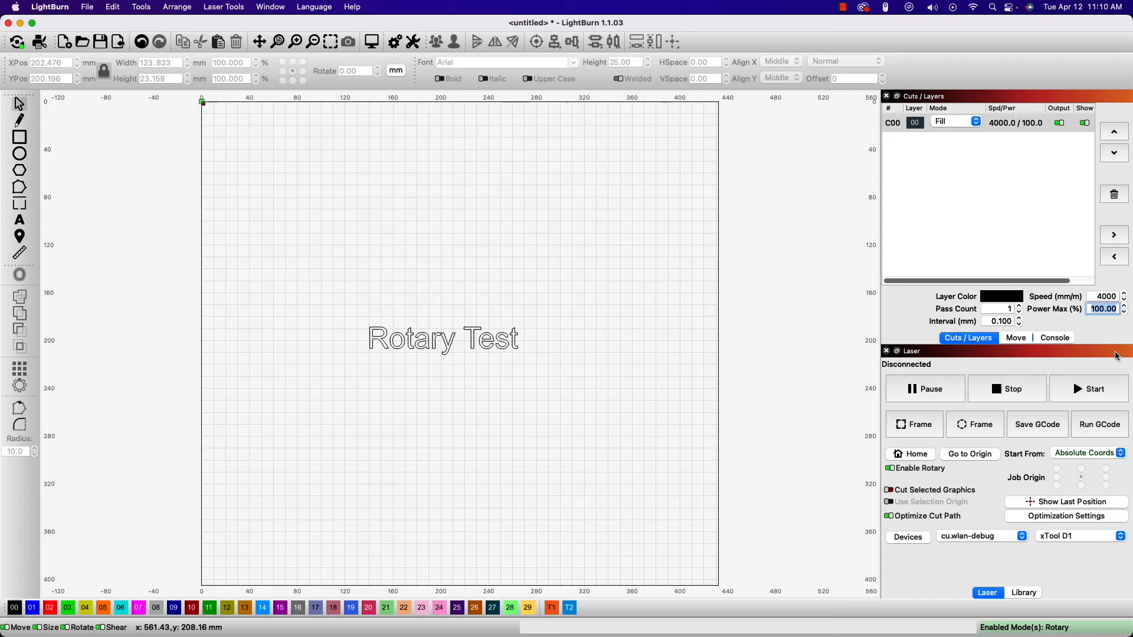
text(40)
click(830, 223)
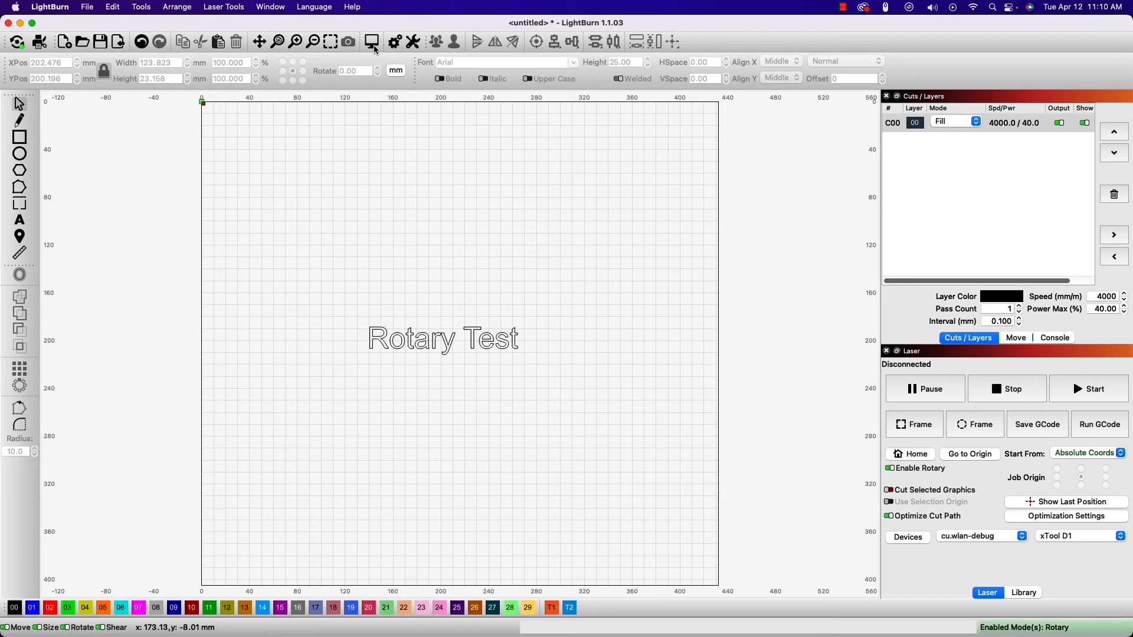
Step: Preview the engraving job and play its laser path simulation through to the end
click(373, 42)
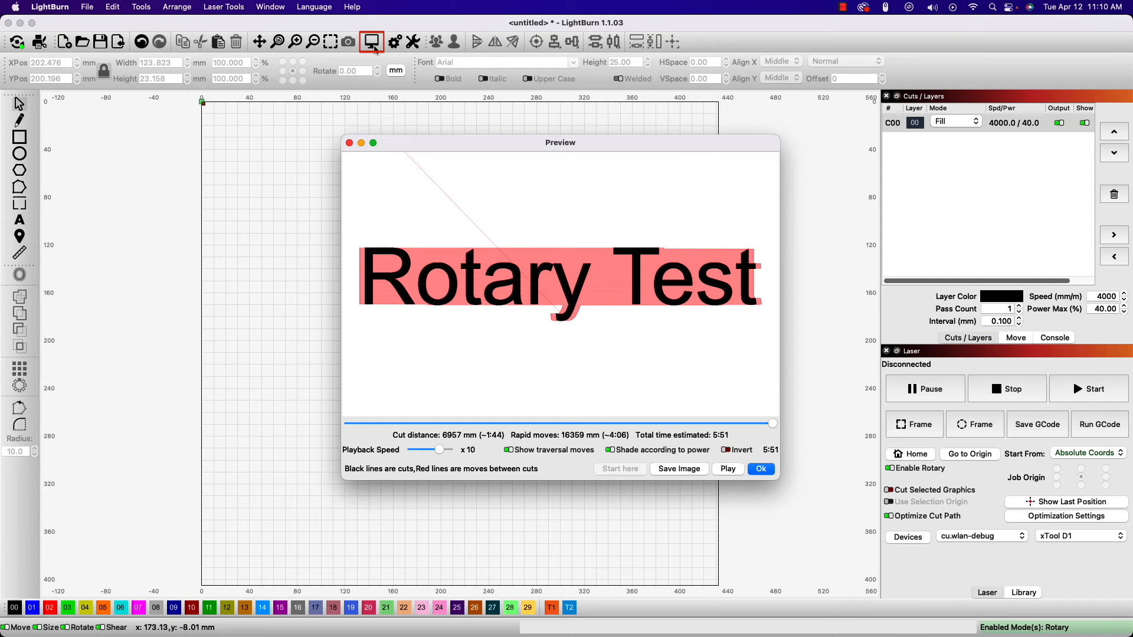
click(726, 470)
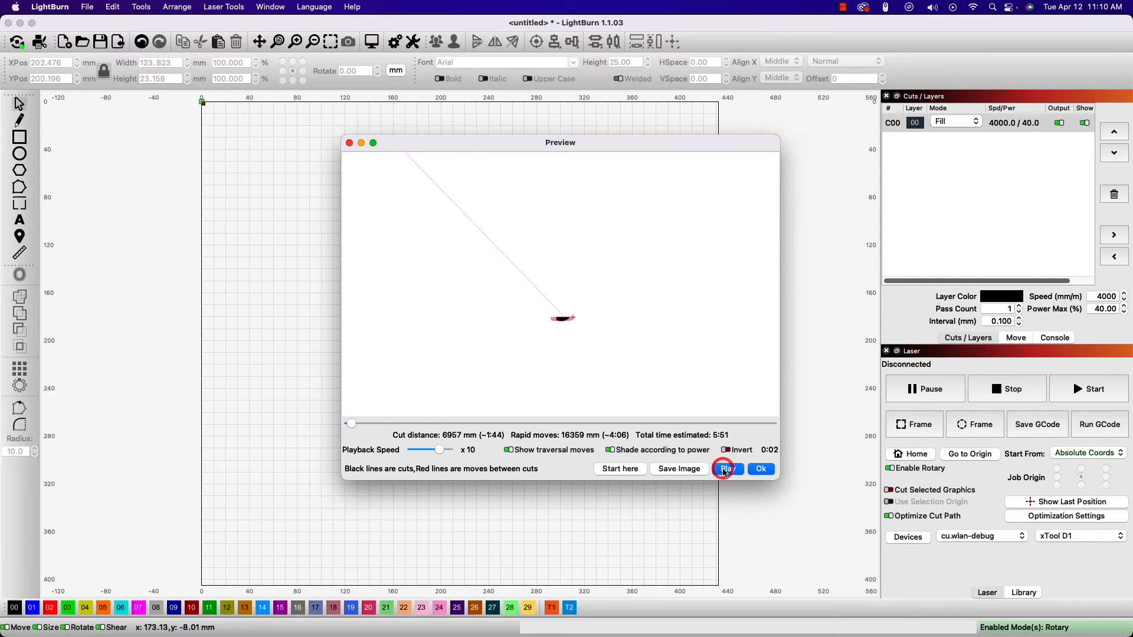
mouse_move(717, 423)
mouse_down()
mouse_move(709, 405)
mouse_move(773, 411)
mouse_up()
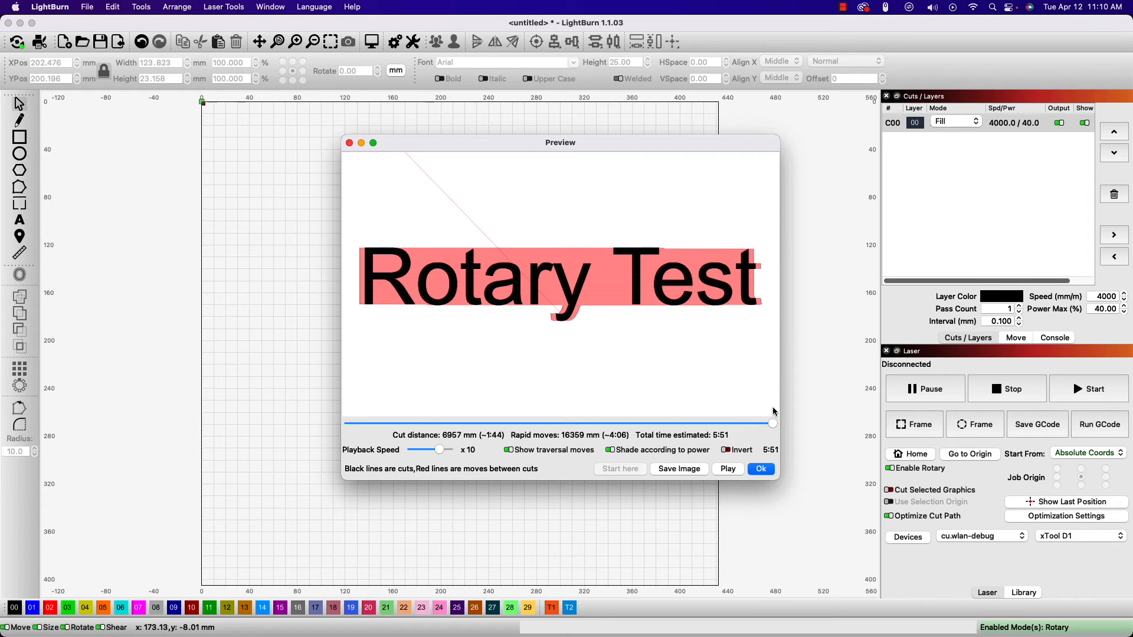
click(763, 470)
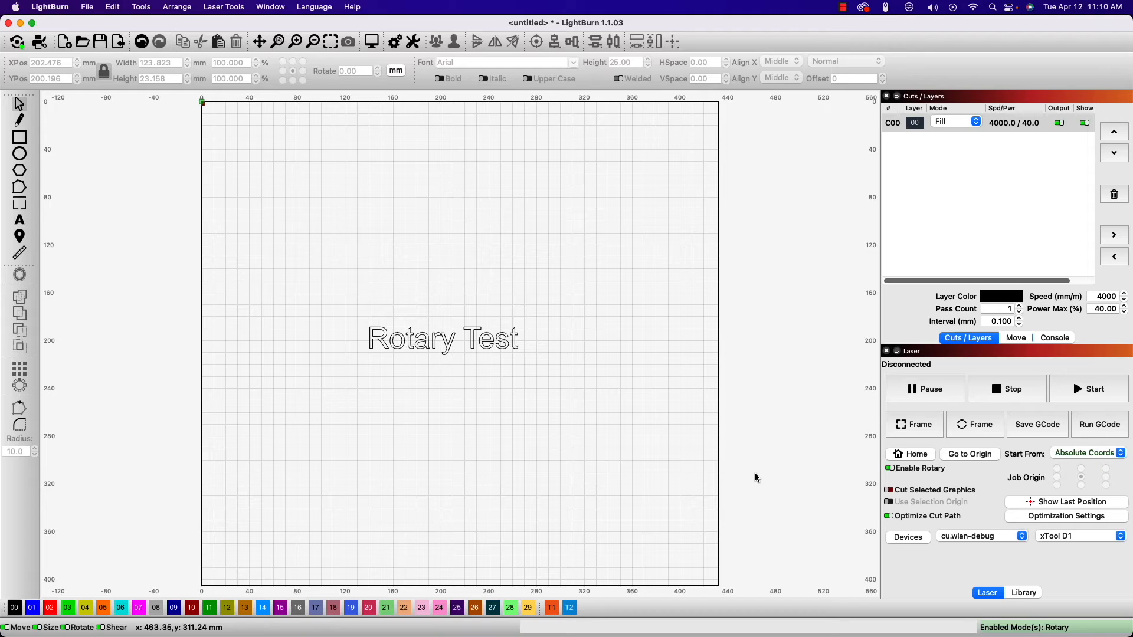
Step: Set the job to start from the laser's current position
click(1120, 458)
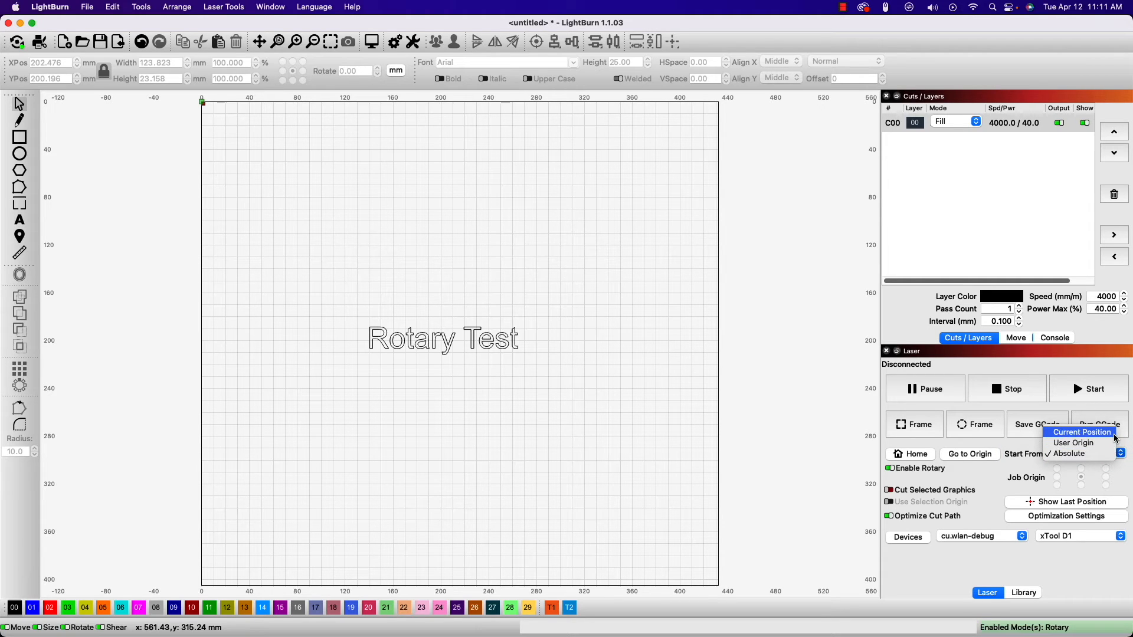
click(1116, 436)
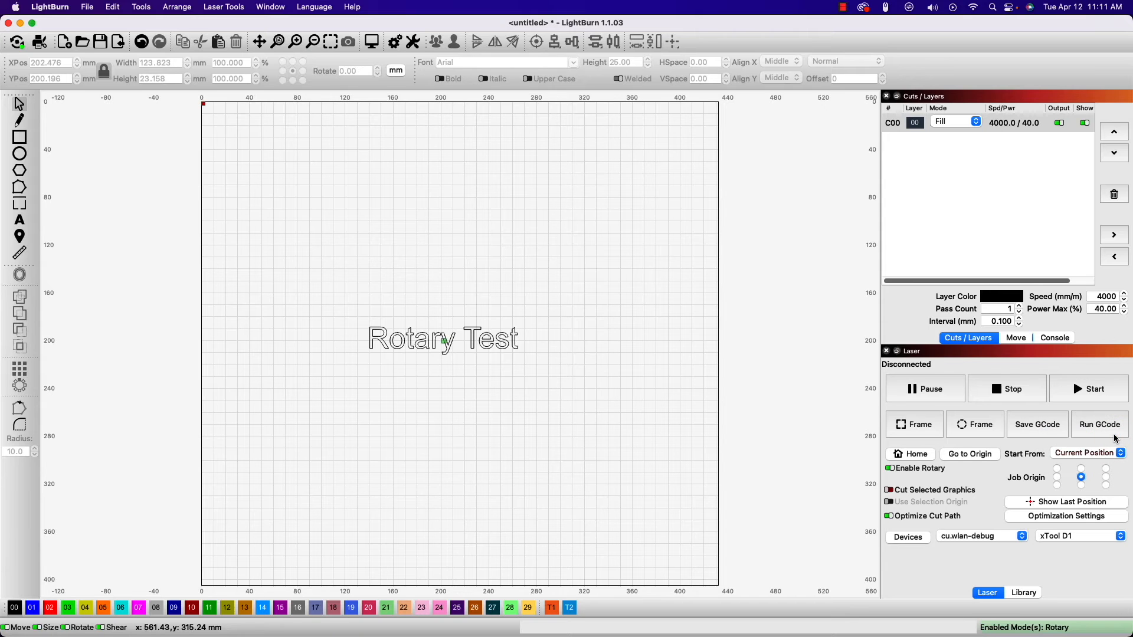